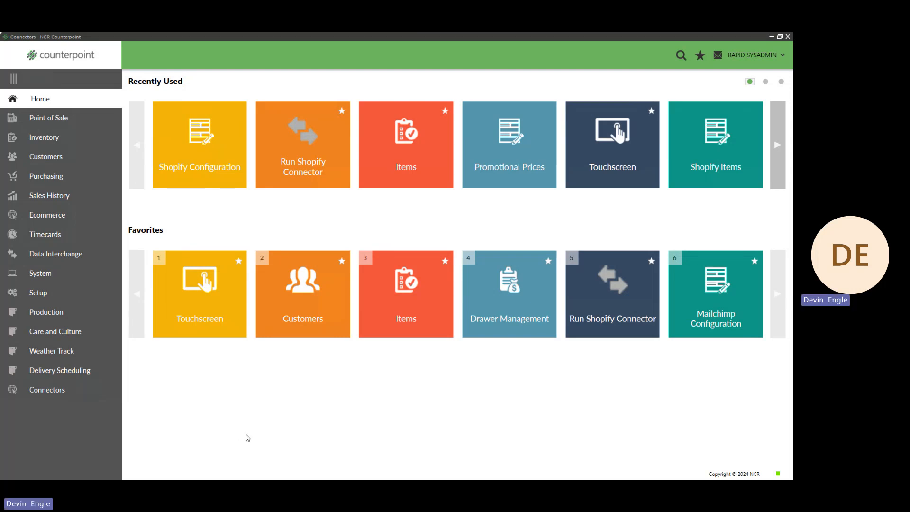
- Open the Shopify connector's configuration and unlock its settings for editing
click(31, 390)
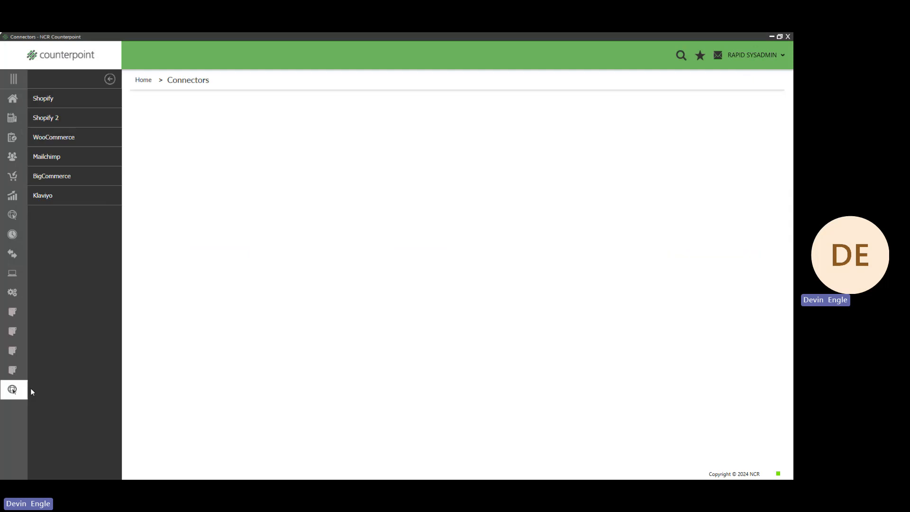
click(56, 100)
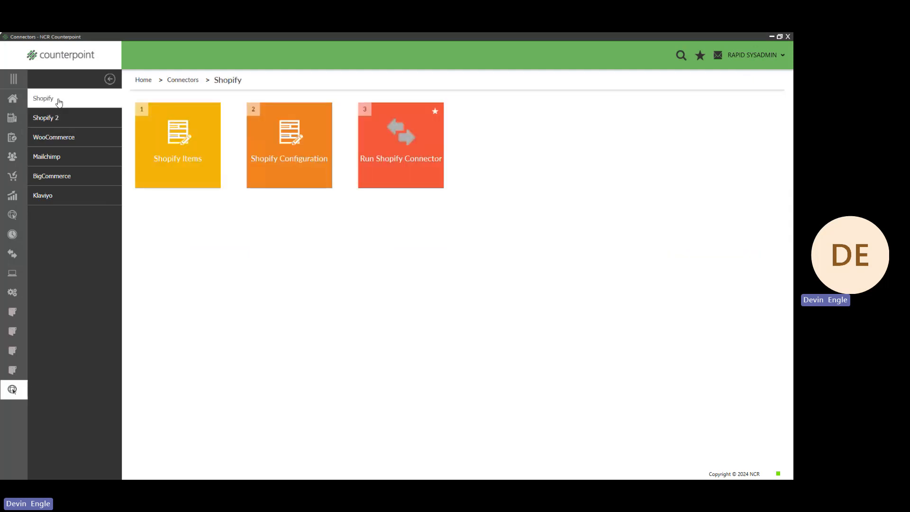
click(303, 150)
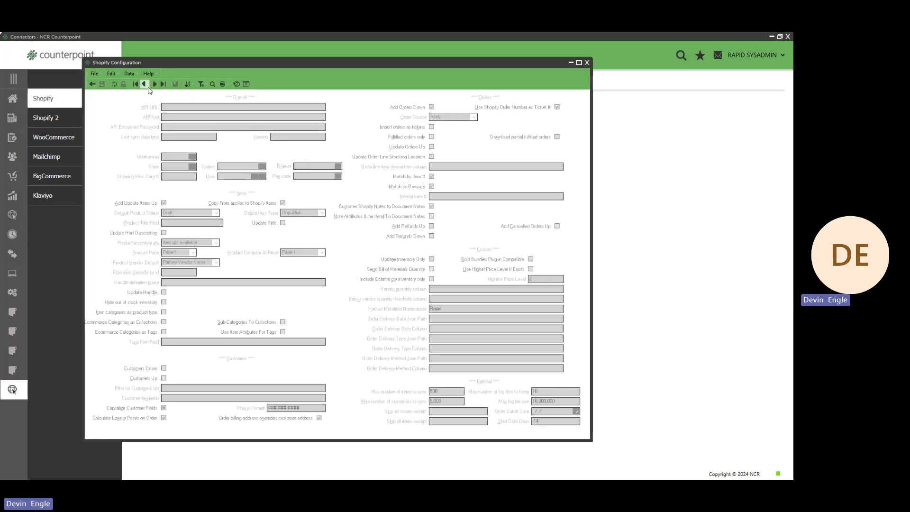
click(123, 84)
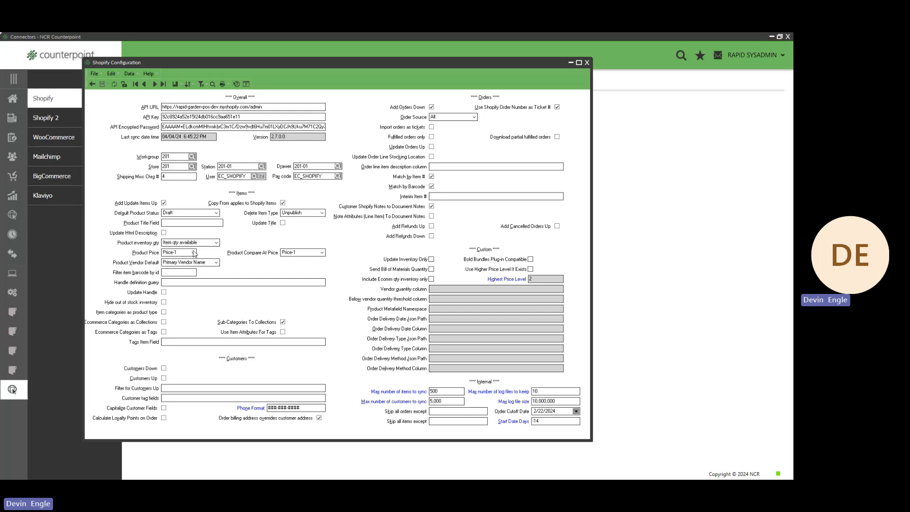
- Set the Product Price in the Shopify configuration to Calculated price, then save and close it
click(193, 253)
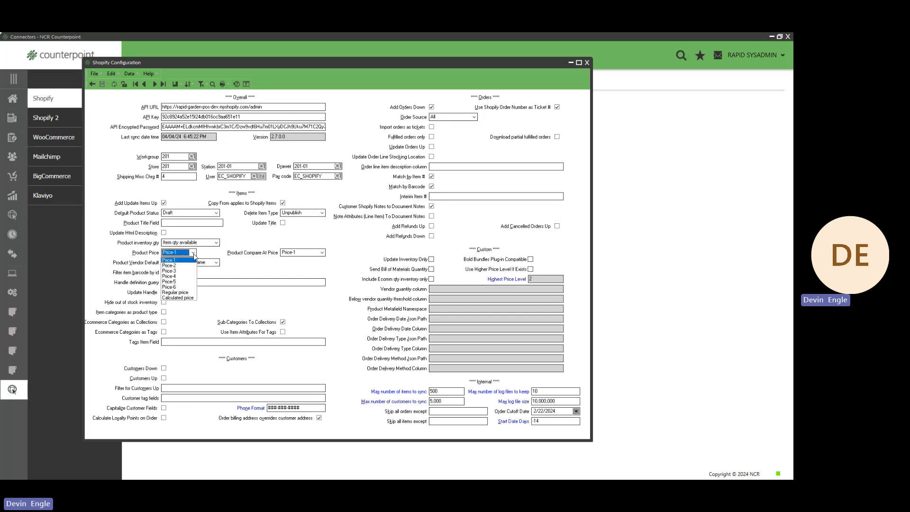
click(192, 298)
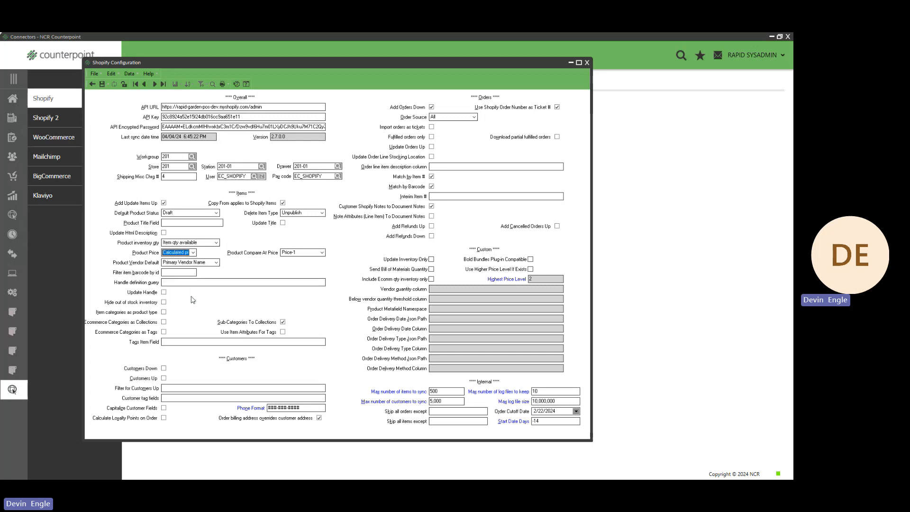
click(102, 84)
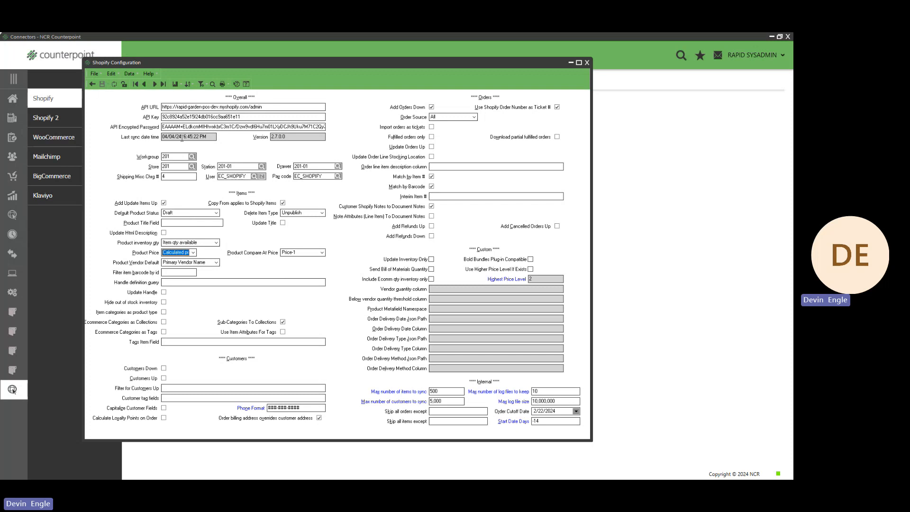
click(586, 63)
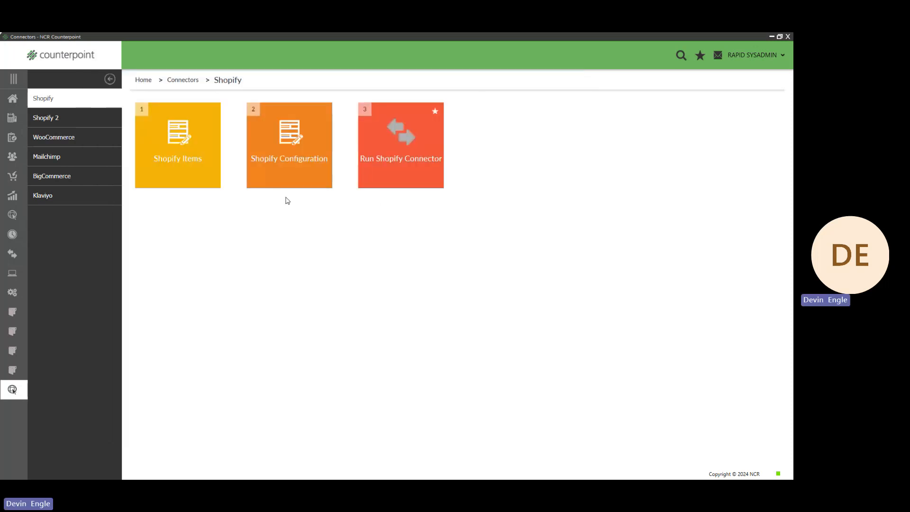
- Open Promotional Prices from the inventory pricing area
click(12, 99)
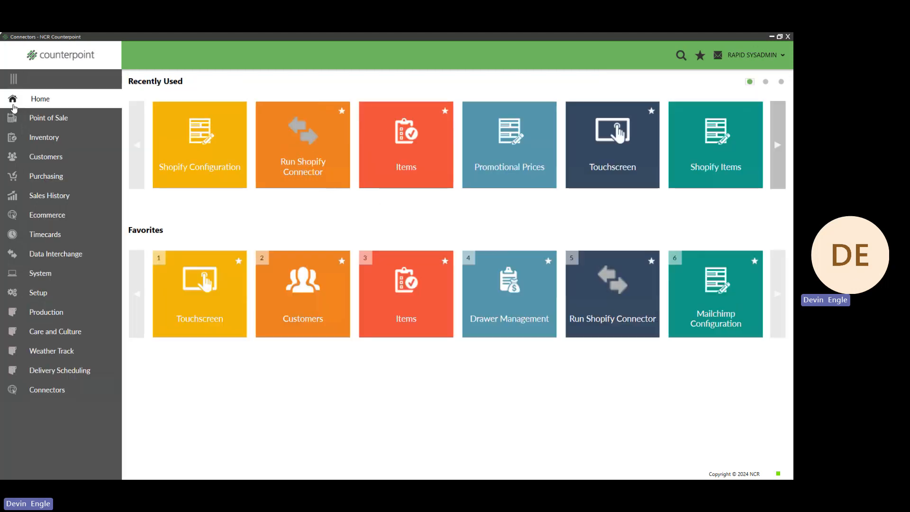
click(48, 138)
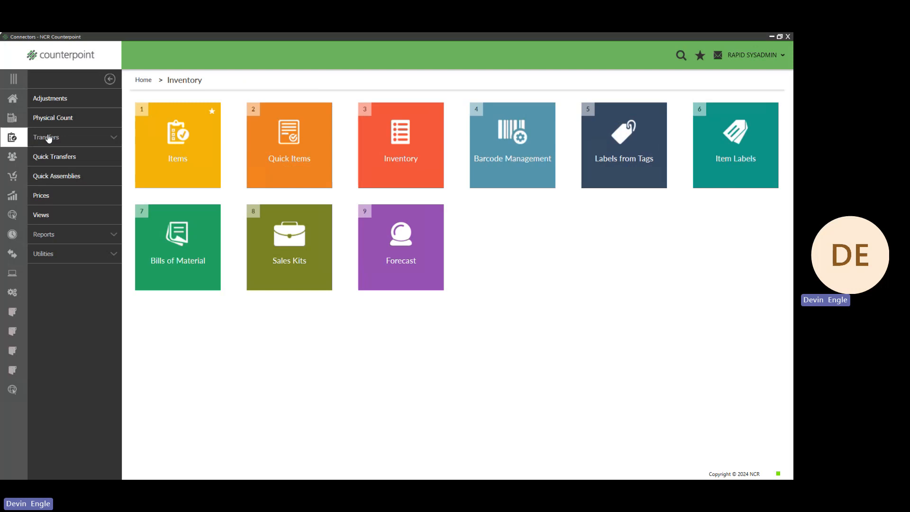
click(55, 203)
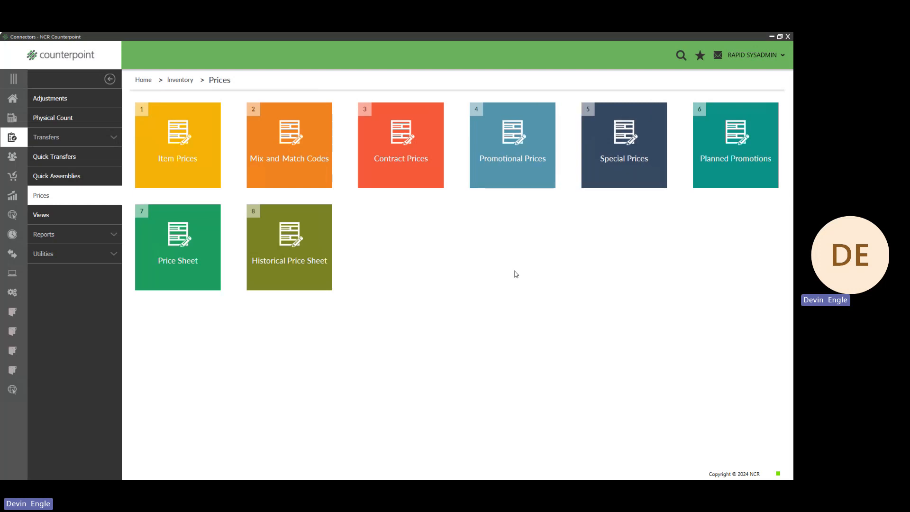
click(516, 178)
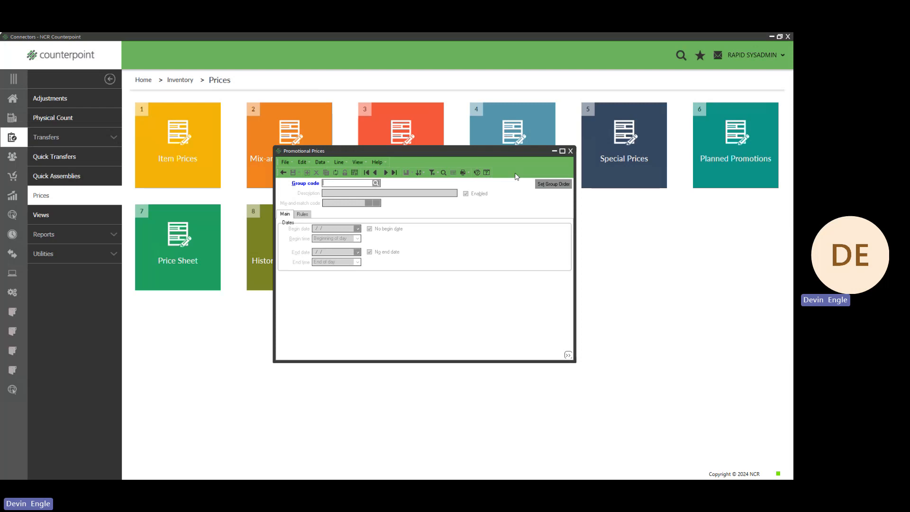
- Create a promotional price group with code SHOPIFY and description "Shopify Sale Prices"
text(SHOPIFY)
key(Tab)
text(Shopi)
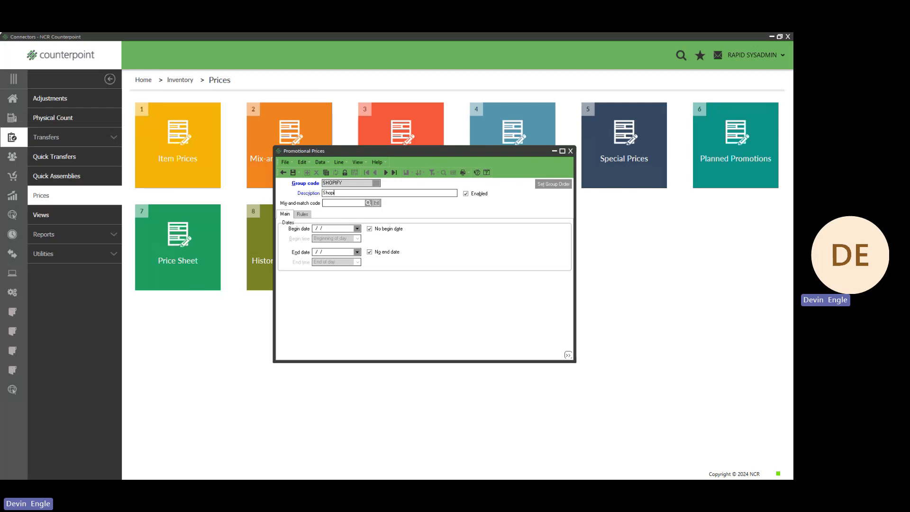
text(fy Sales )
text(Prices)
key(Tab)
- Start a new rule for the SHOPIFY group with the description "Shopify Sale Price"
click(302, 215)
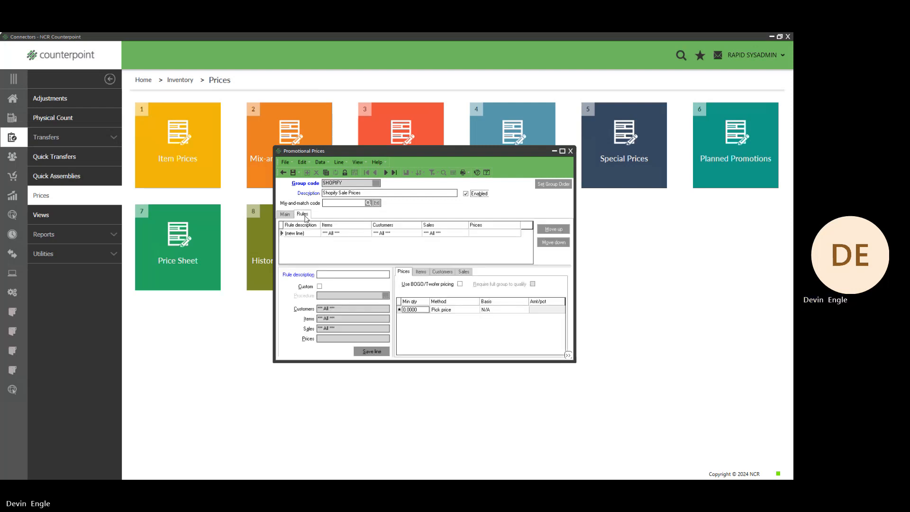
click(330, 274)
text(Shopify S)
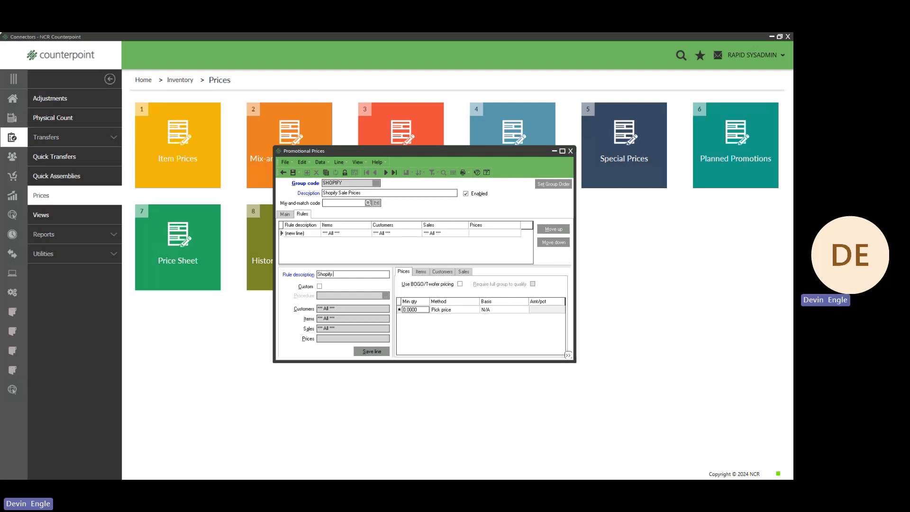
text(ale Price)
key(Tab)
- Set the rule's pricing method to Discount amount
click(447, 310)
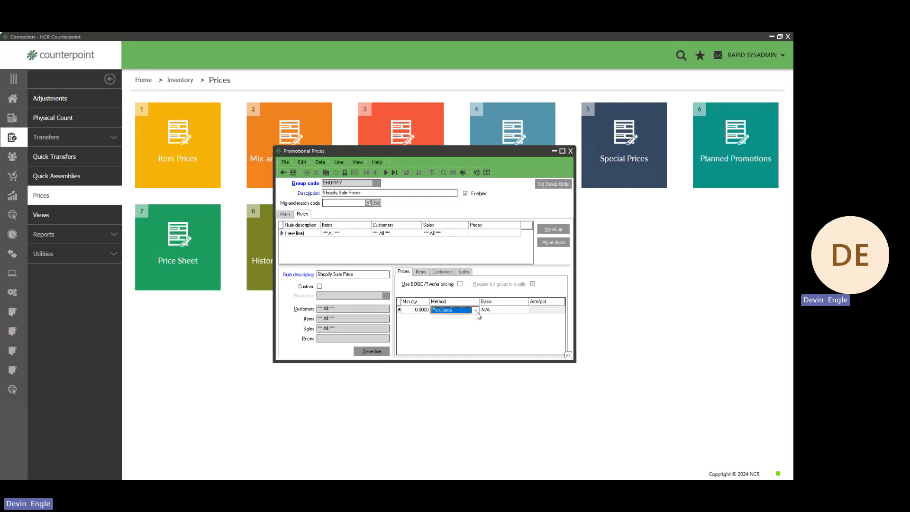
click(475, 311)
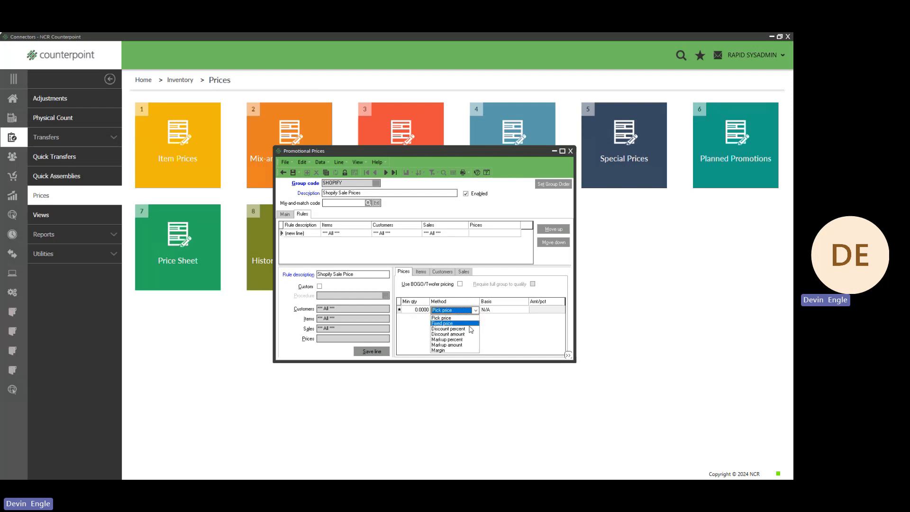
click(469, 329)
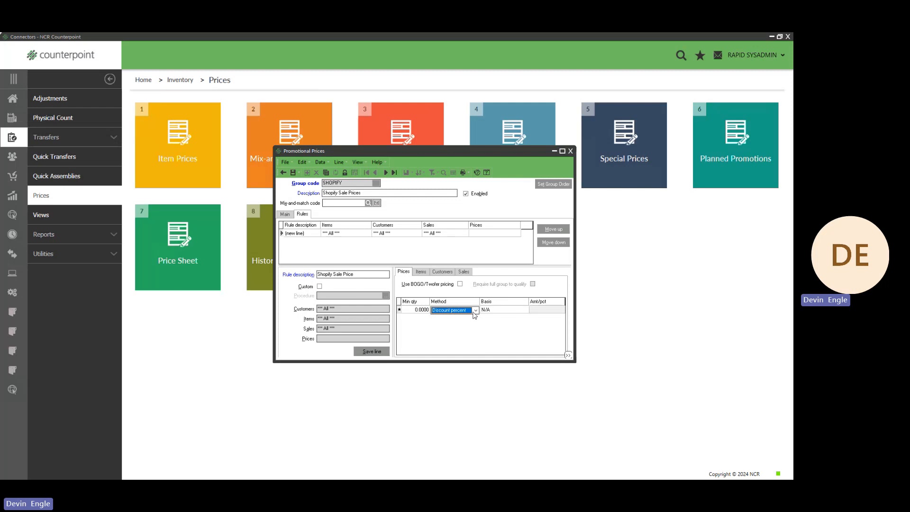
click(475, 310)
click(467, 335)
- Set the rule's price basis to Price-1 and its discount value to 25
click(495, 312)
click(524, 310)
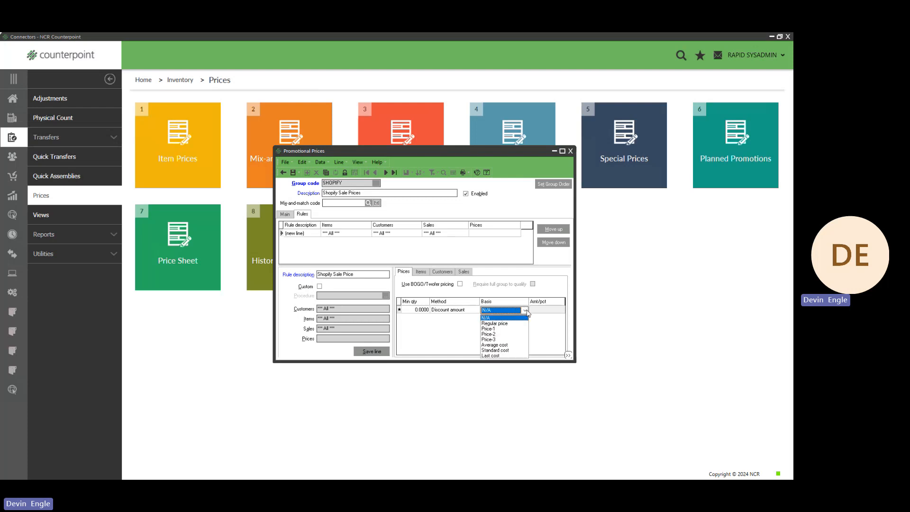
click(507, 329)
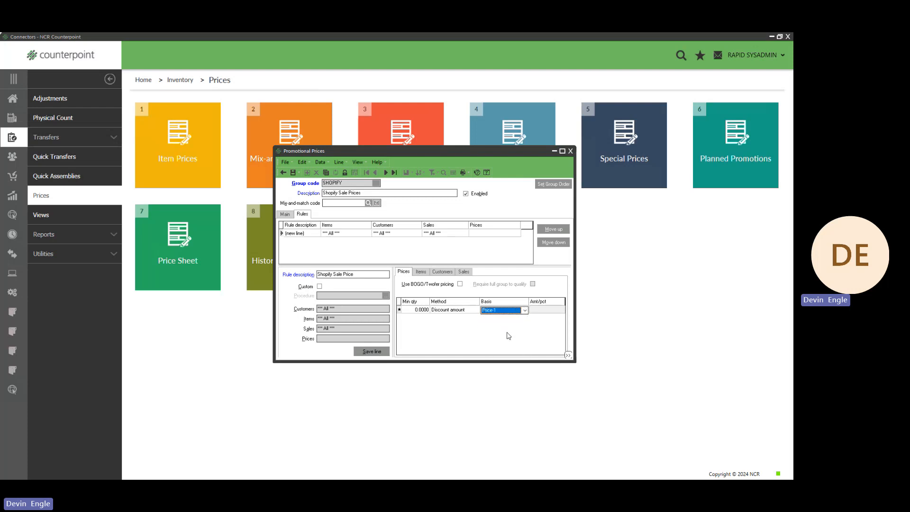
click(544, 311)
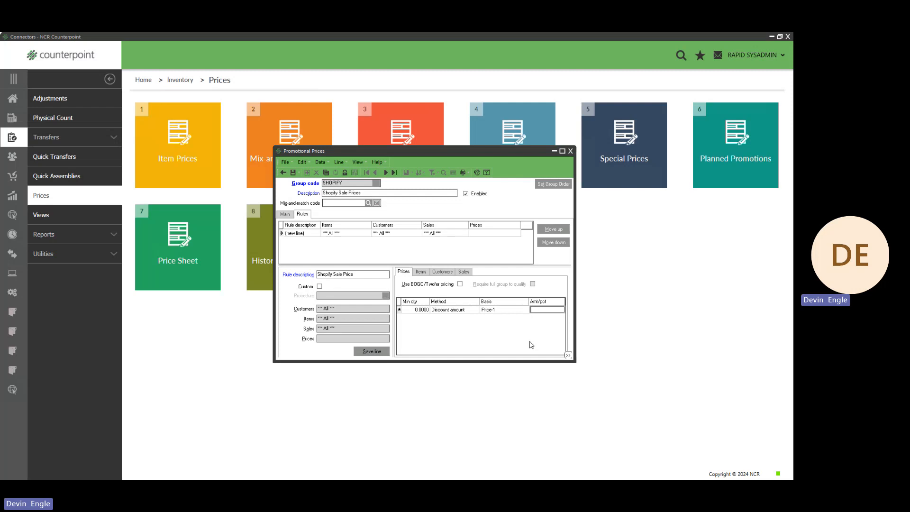
text(25)
- Change the rule's pricing method to Discount percent
click(464, 311)
click(475, 311)
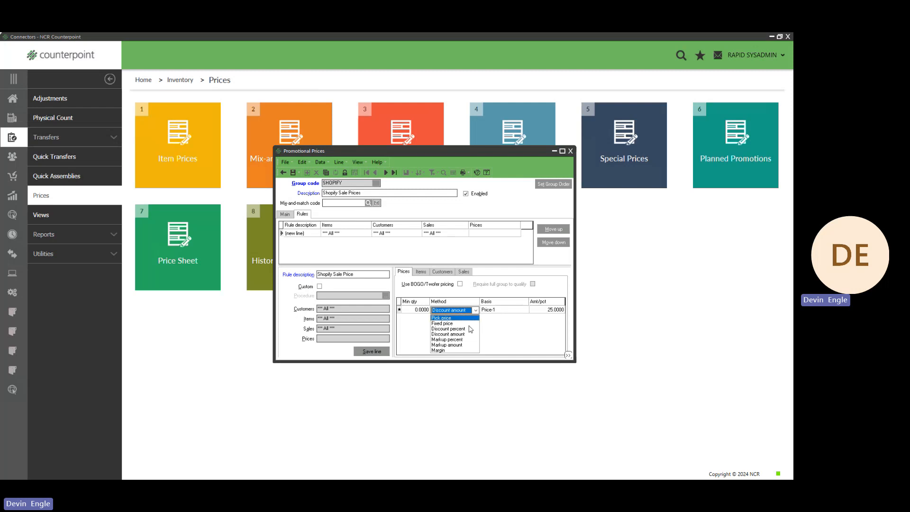
click(467, 329)
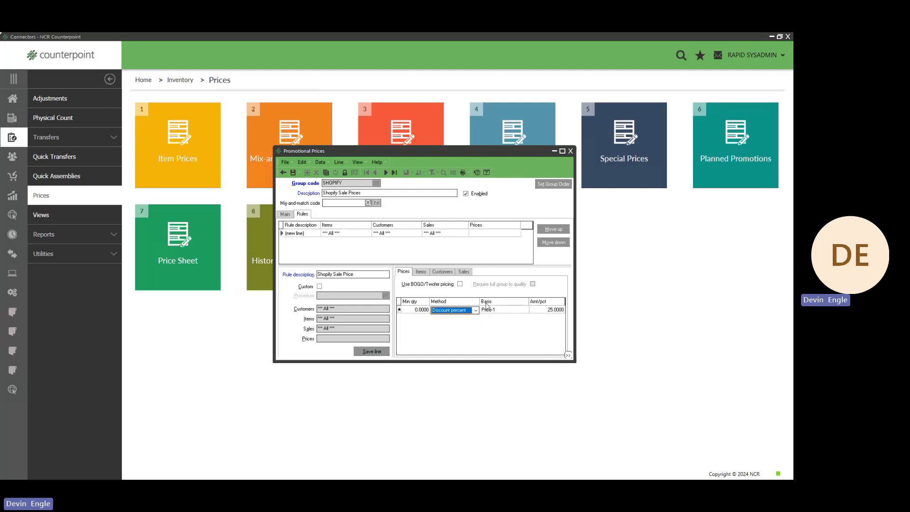
- Show the rule's item filter as advanced conditions and make the first two "Item number is (exactly)"
click(421, 272)
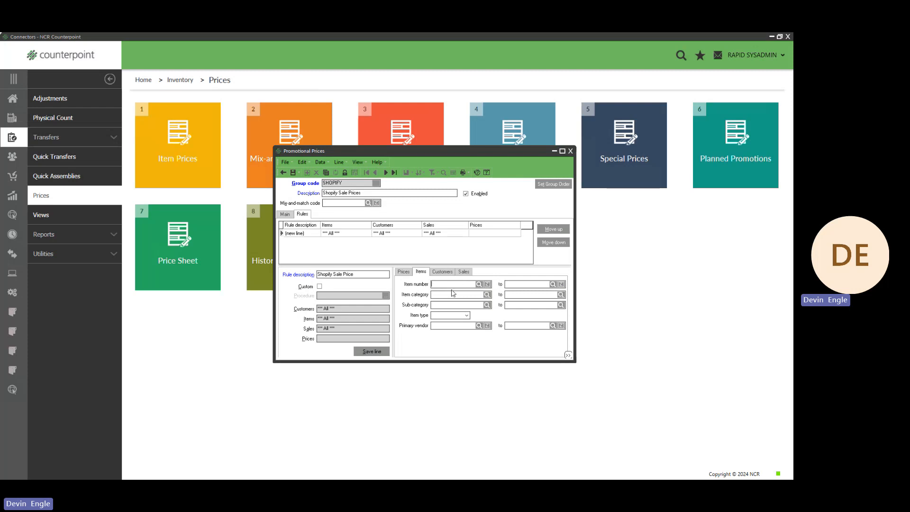
right_click(419, 338)
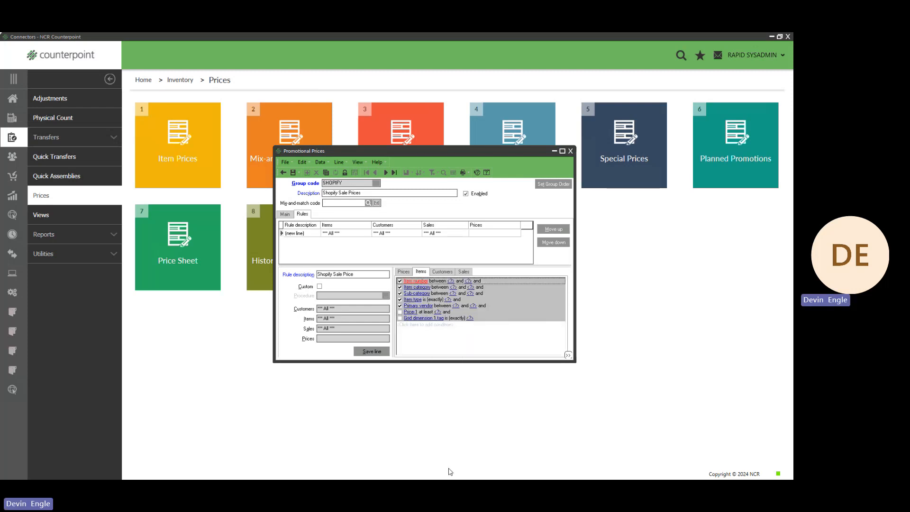
click(448, 470)
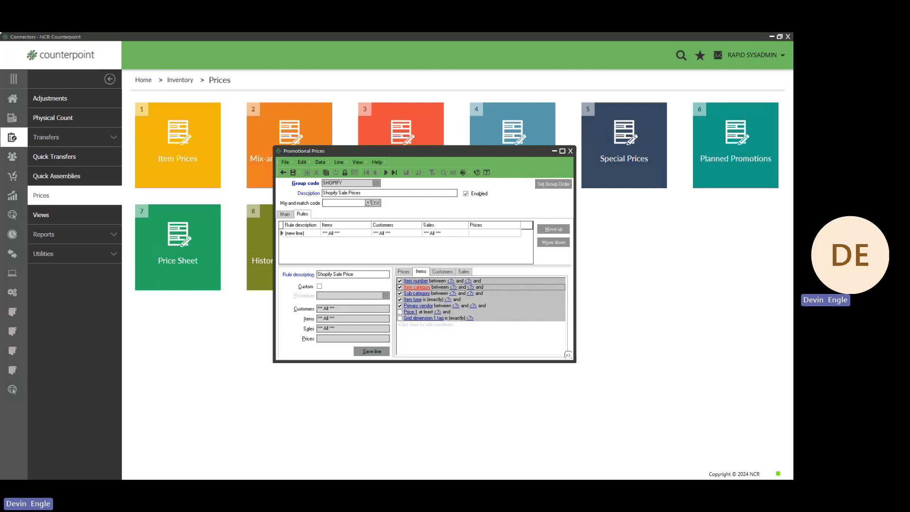
click(97, 317)
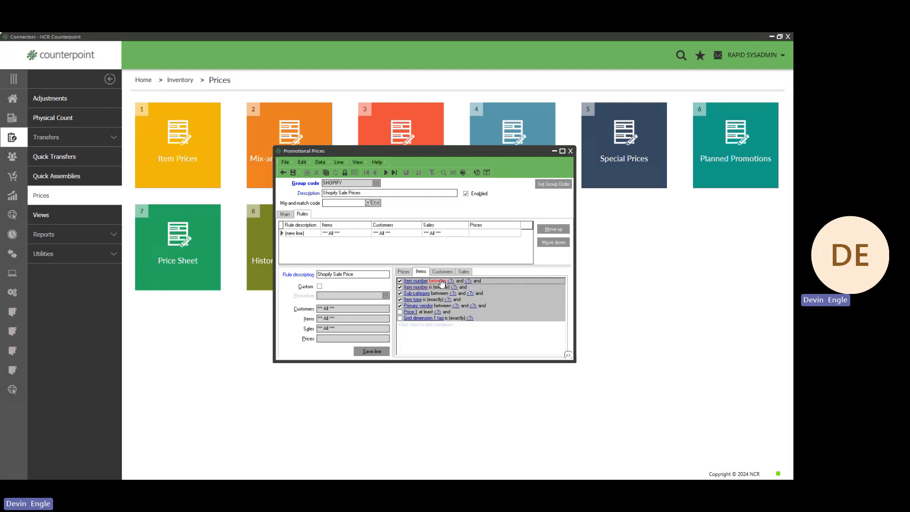
mouse_move(48, 296)
mouse_down()
mouse_move(327, 280)
mouse_move(357, 265)
mouse_up()
click(350, 305)
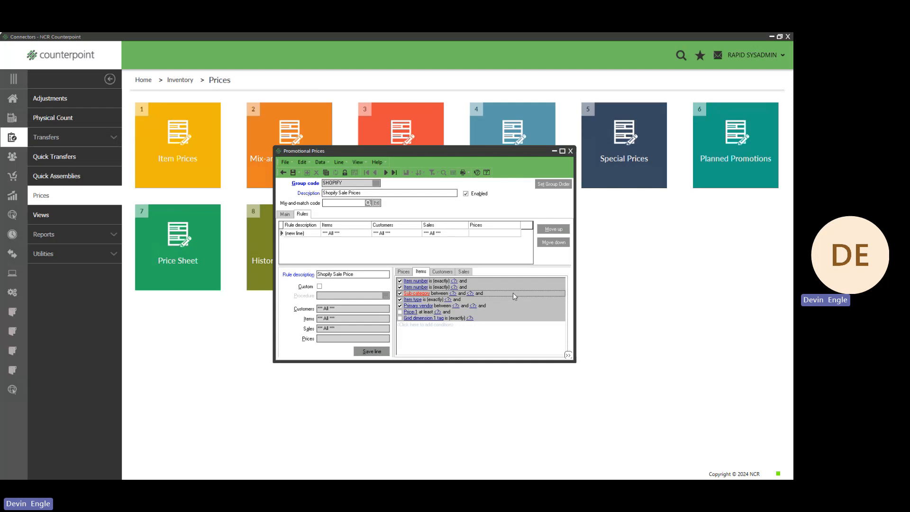
- Delete all item filter conditions below the two item number conditions
key(Delete)
key(Delete)
key(Delete)
key(Delete)
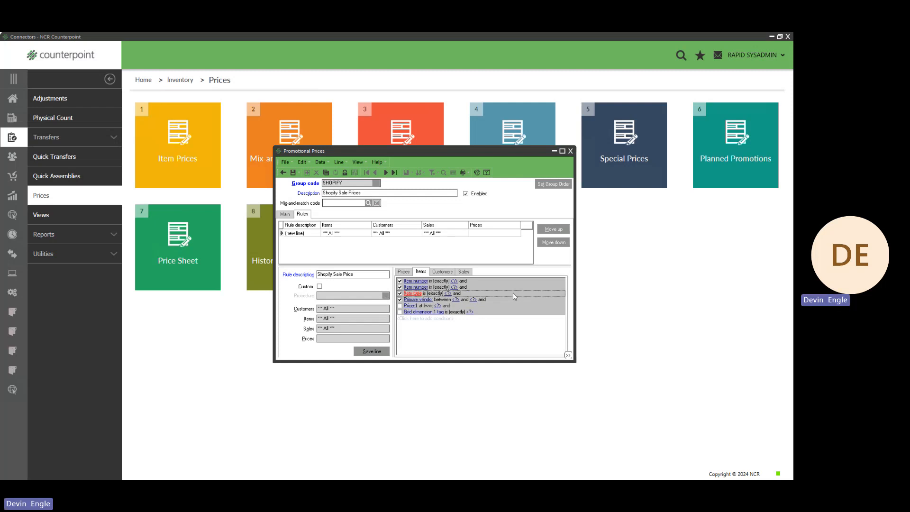
key(Delete)
key(Delete)
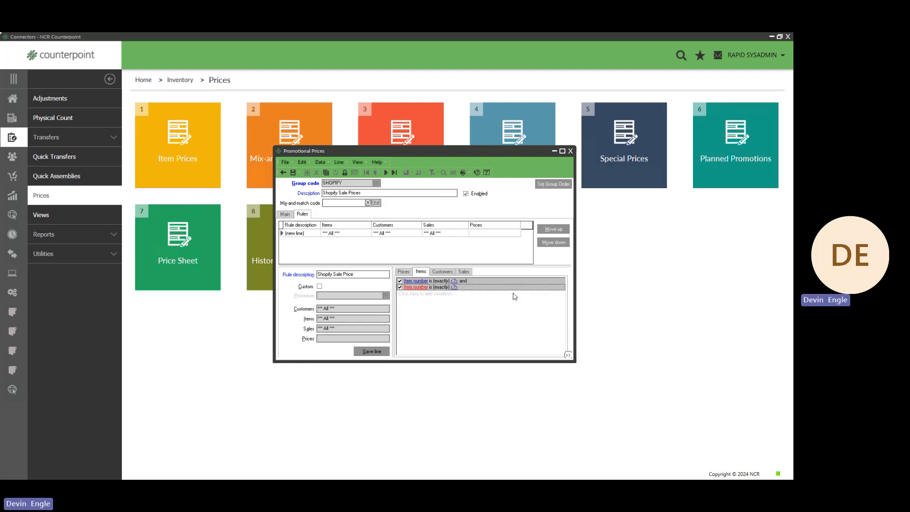
- Join the two item number conditions with "or" and enter item numbers 10011 and 10012 in the simplified filter
click(463, 281)
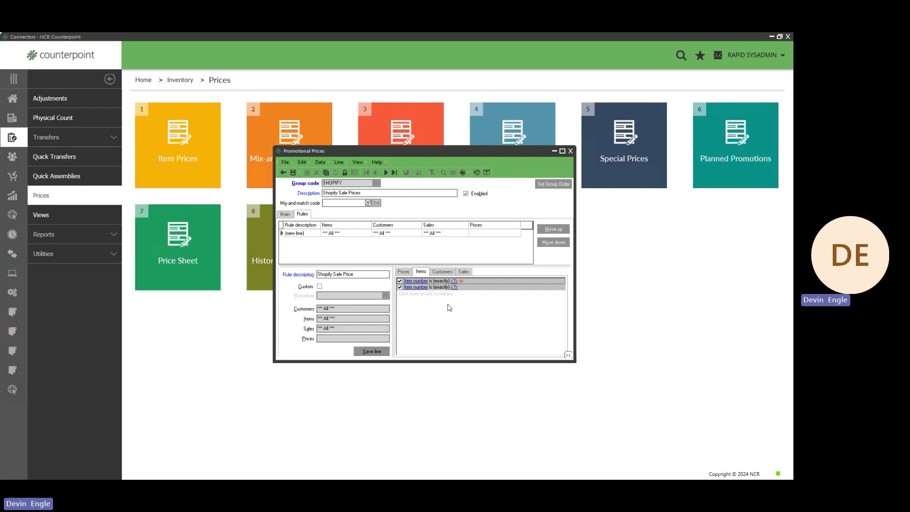
right_click(447, 304)
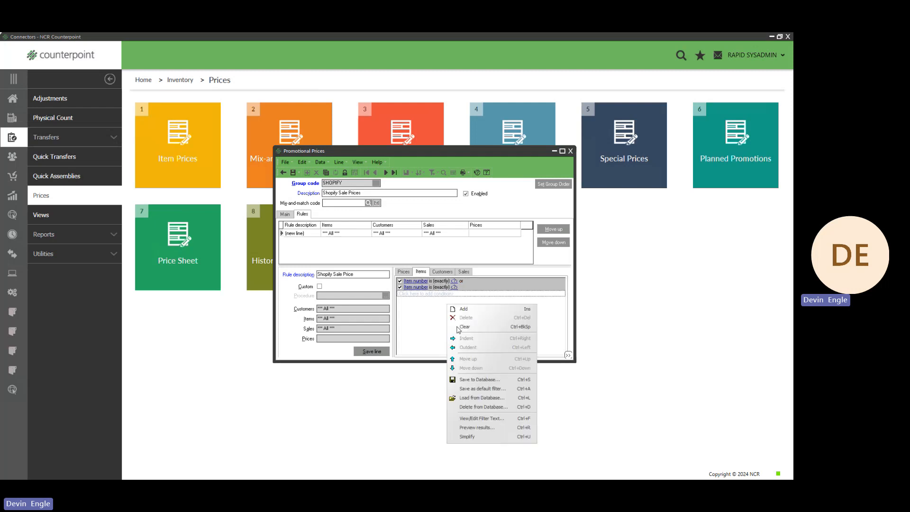
click(476, 438)
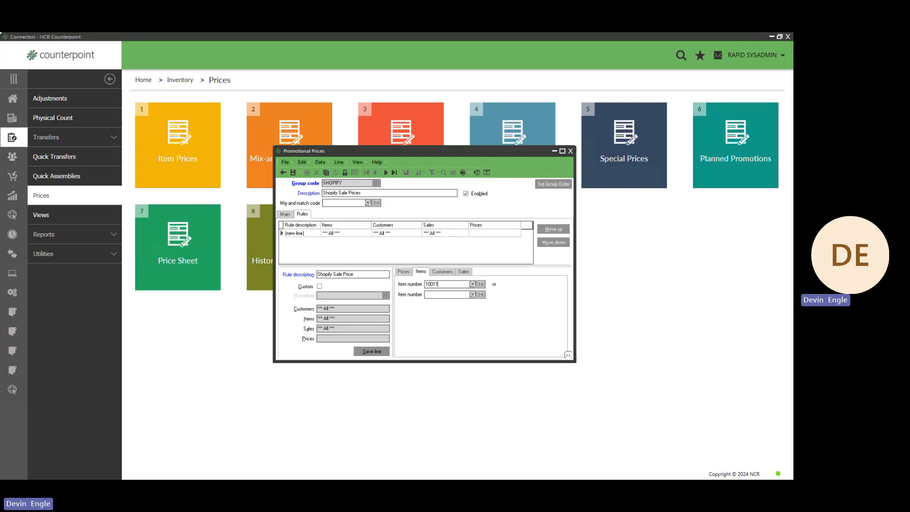
text(0012)
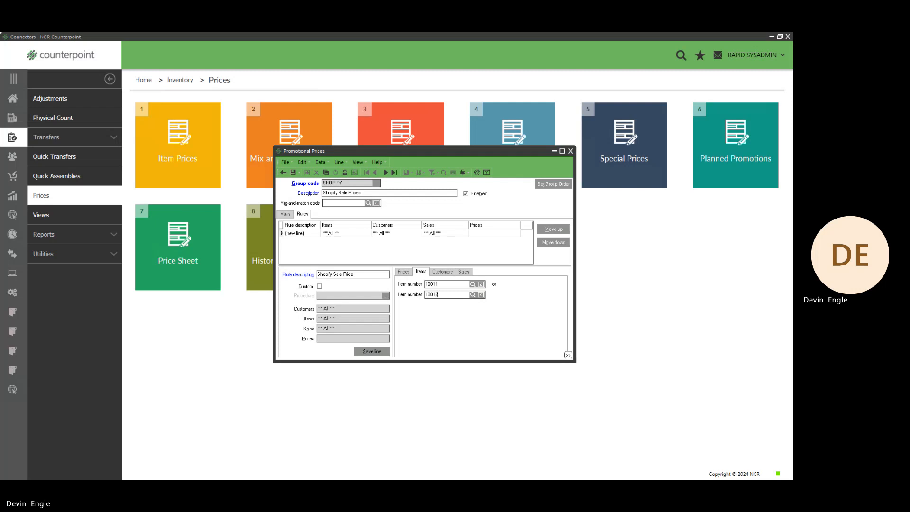
click(453, 283)
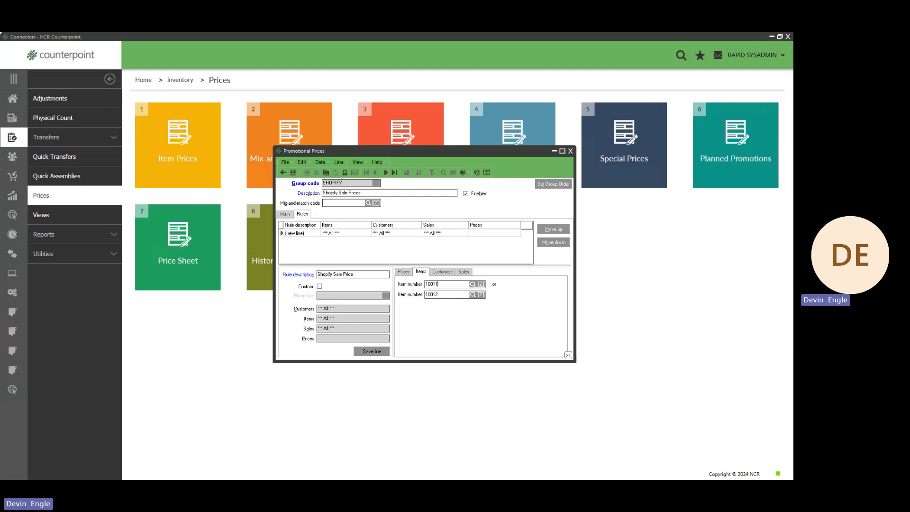
- Switch to Shopify in the browser and check the price and SKU of Shopify Test Item 1 and Shopify Test Item 2
drag(0, 46, 401, 59)
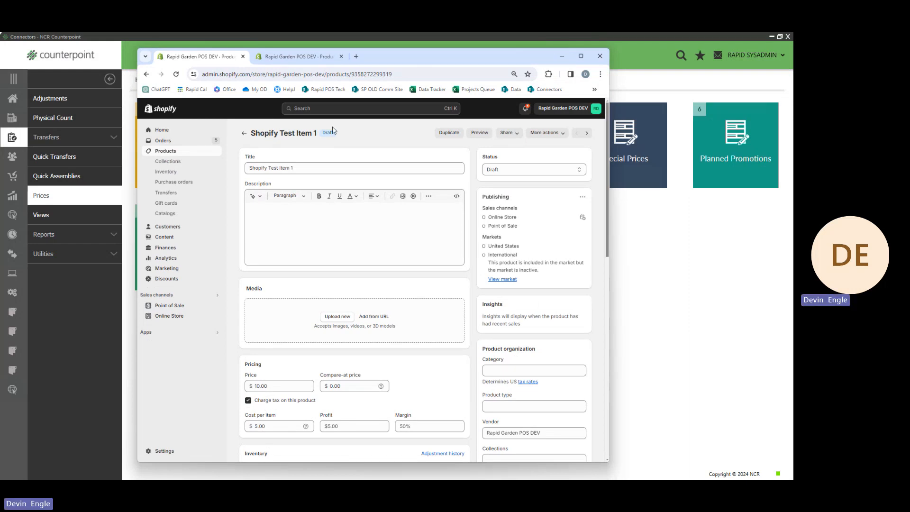
scroll(314, 359, down, 2)
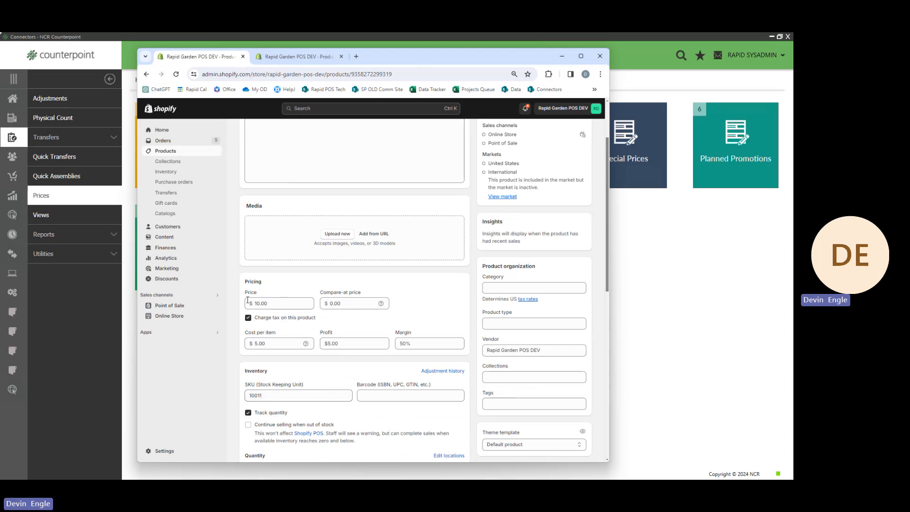
key(ctrl+Tab)
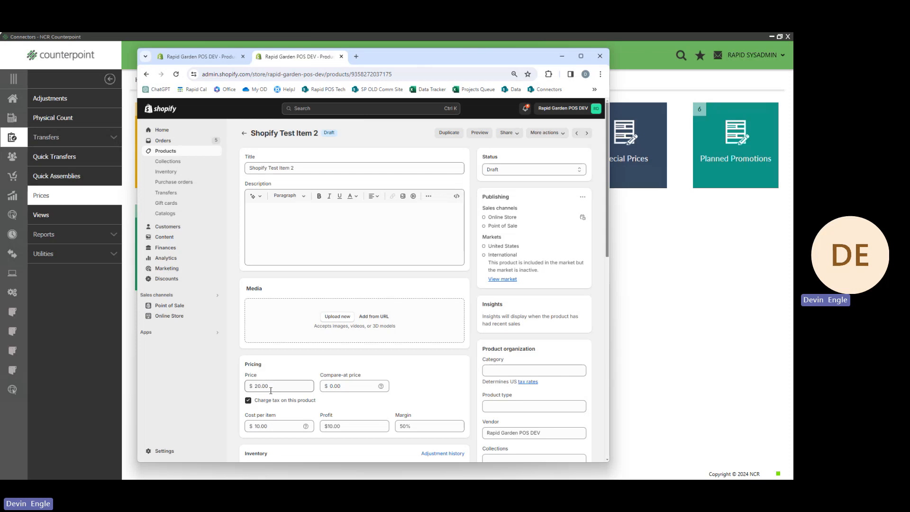
scroll(270, 390, down, 2)
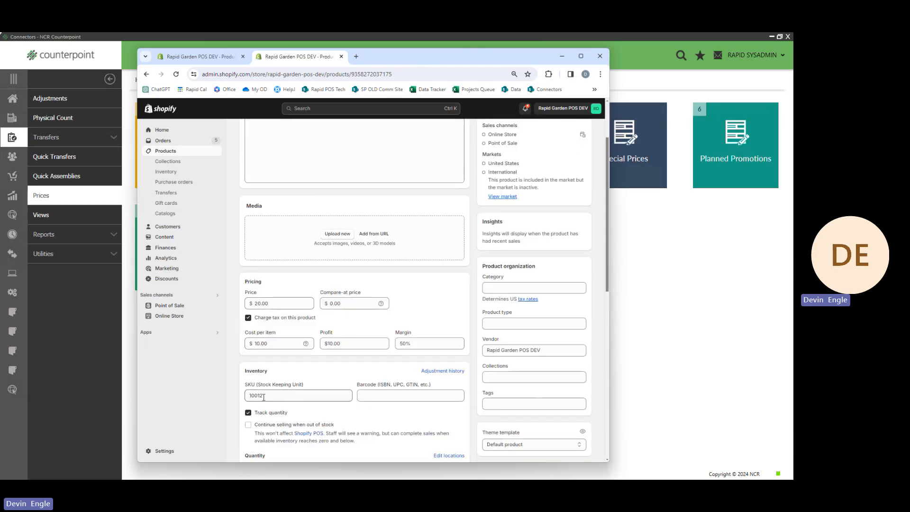
click(561, 56)
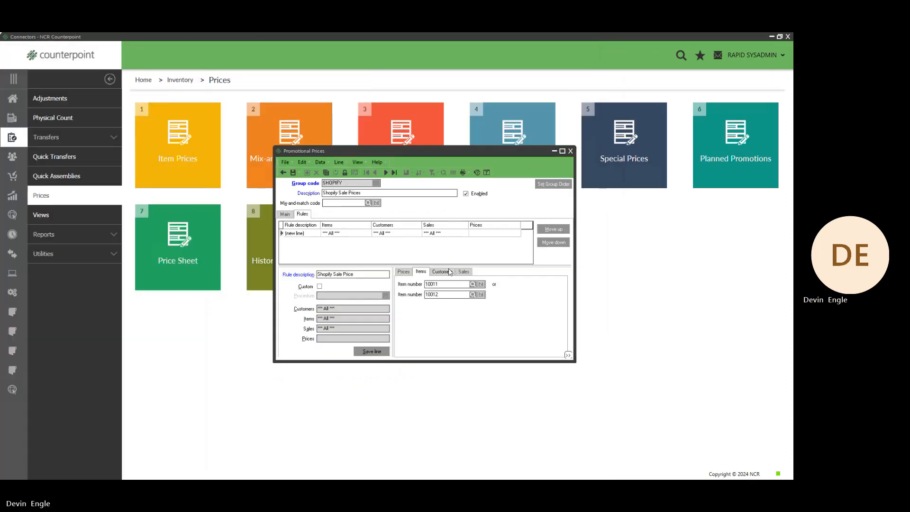
- Review the promotional rule's price, item and customer settings in NCR Counterpoint
click(404, 273)
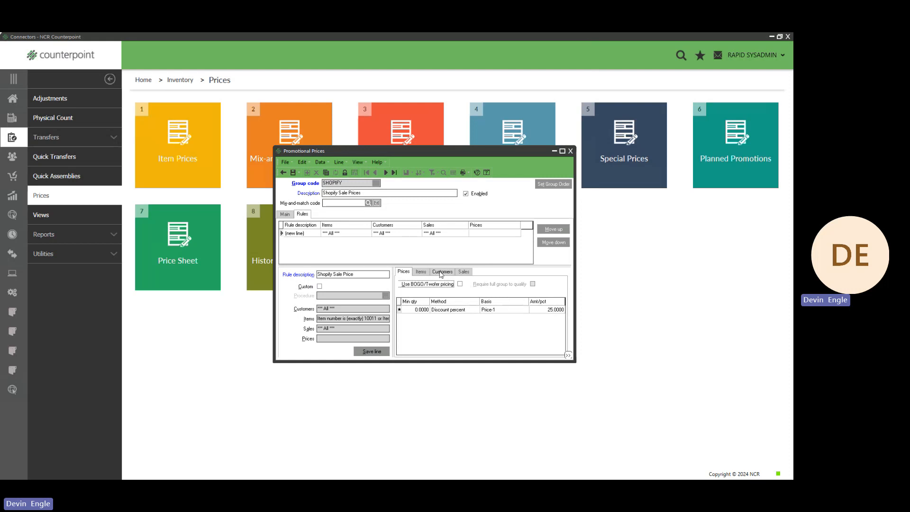
click(421, 273)
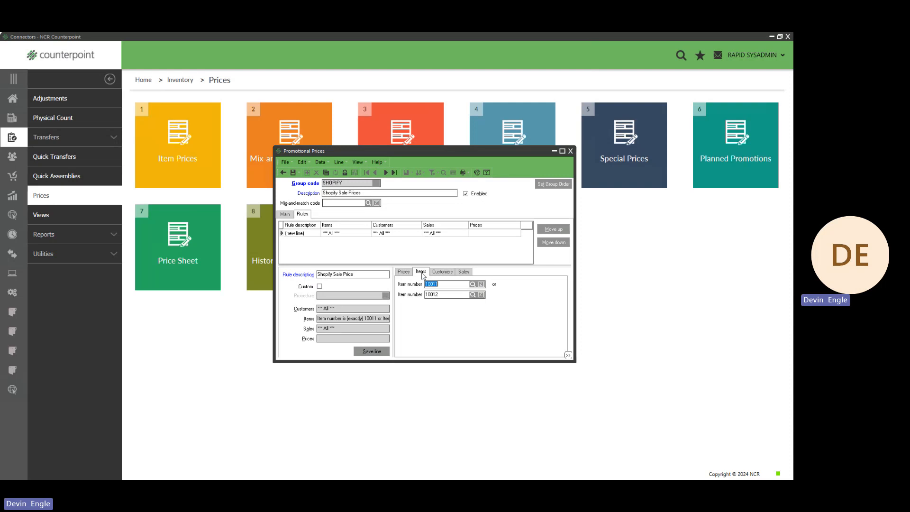
click(444, 274)
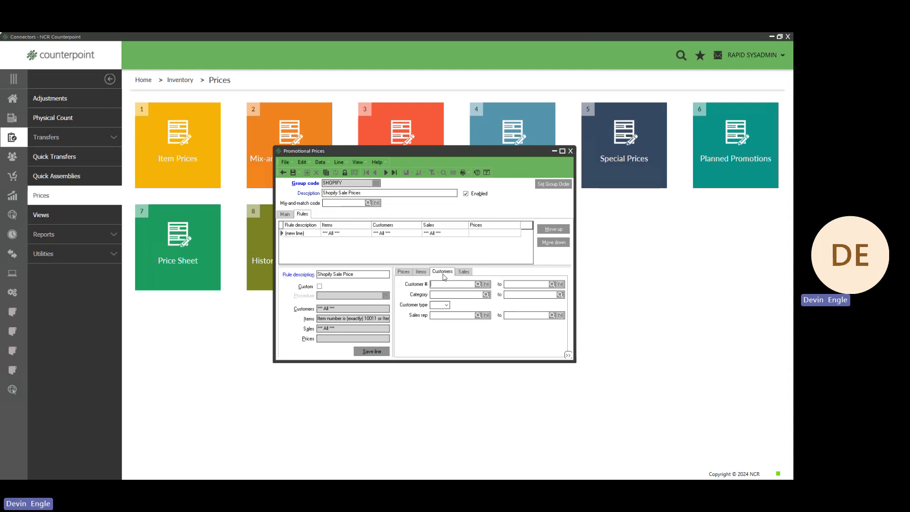
click(408, 273)
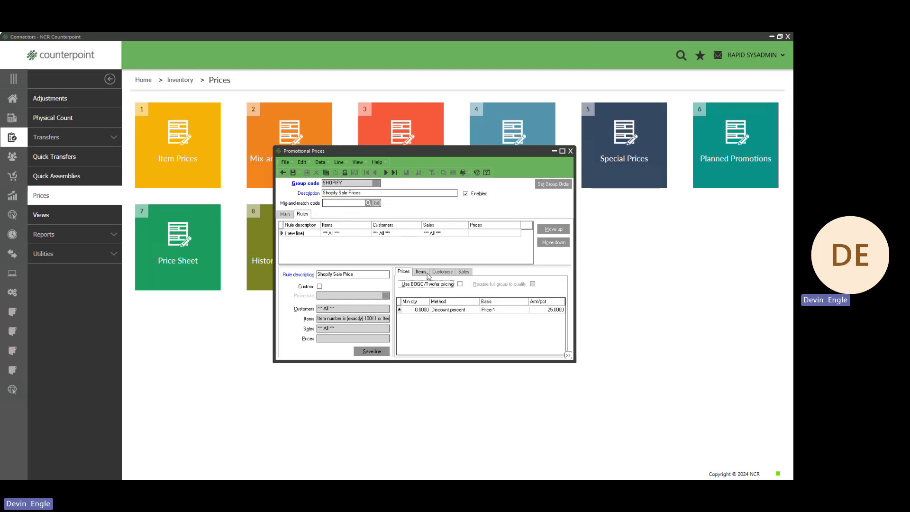
click(442, 273)
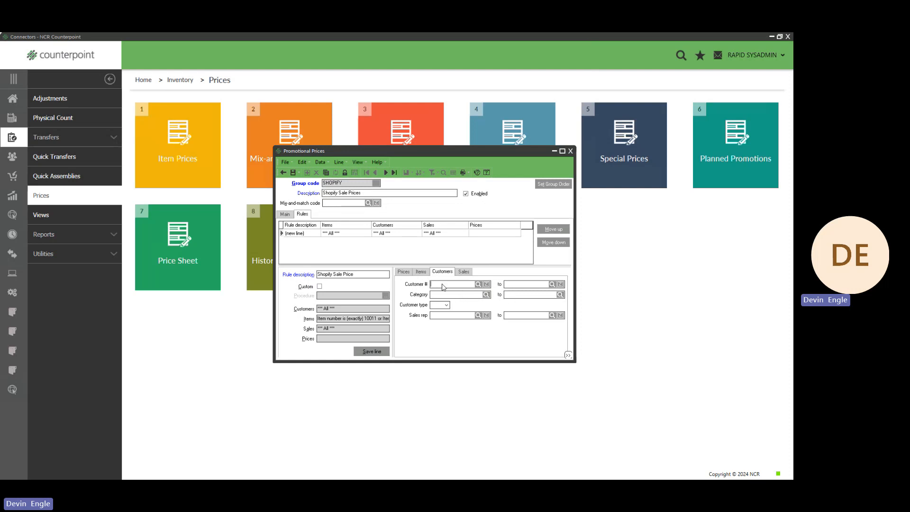
- Limit the rule's sales filter to store 201, save the rule, and close Promotional Prices after checking the group's dates
click(465, 271)
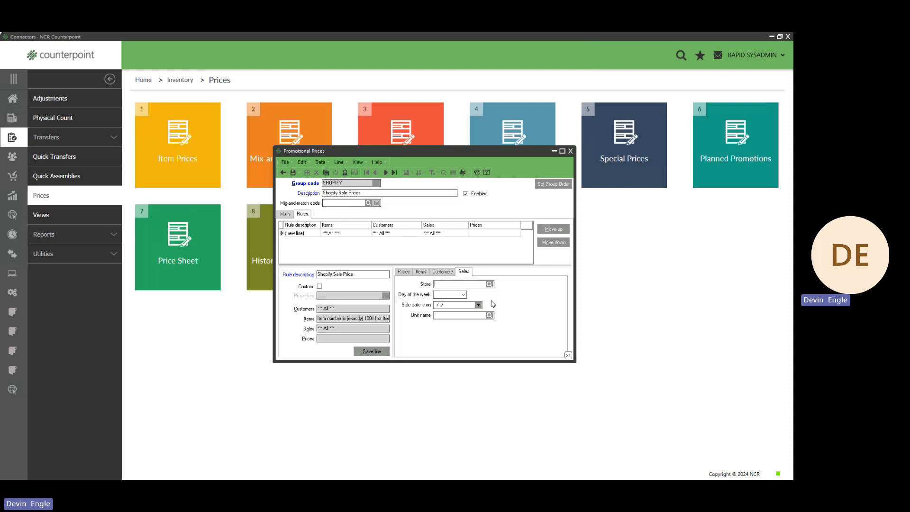
text(201)
click(292, 173)
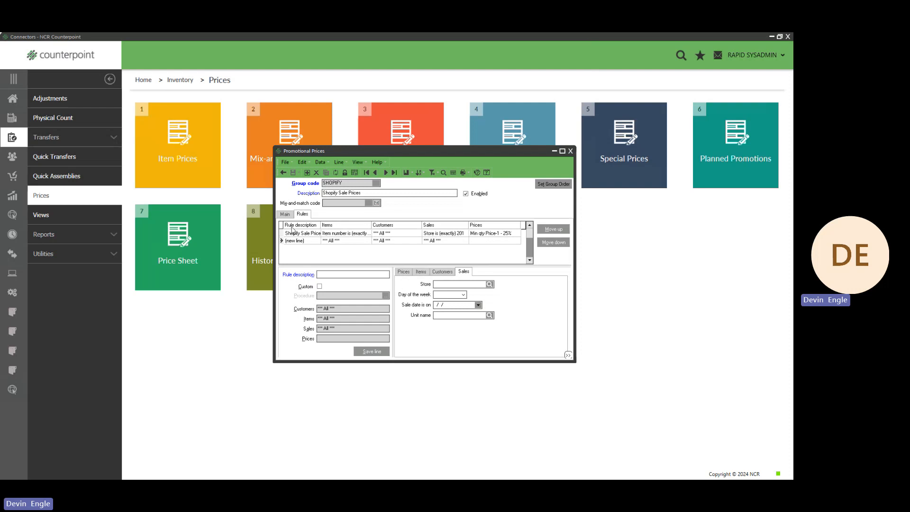
click(283, 215)
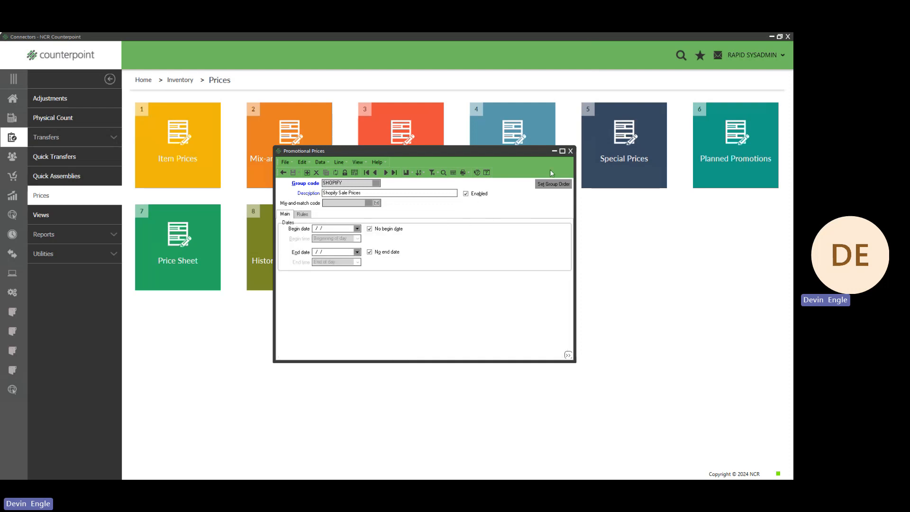
click(571, 151)
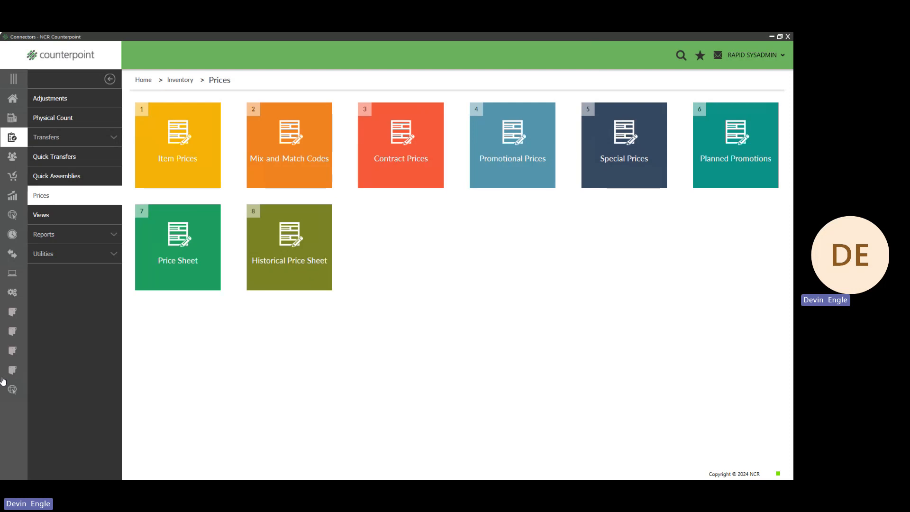
- Run the Shopify connector from the Shopify connector section
click(15, 397)
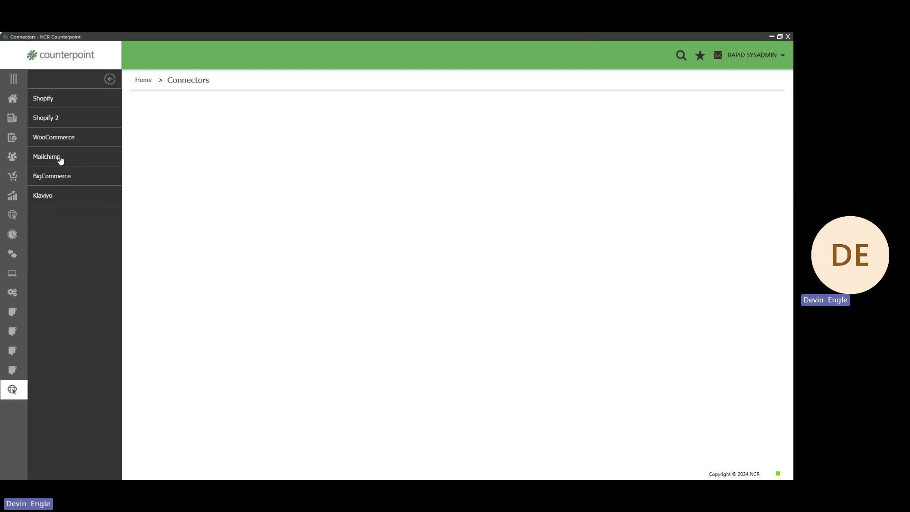
click(66, 101)
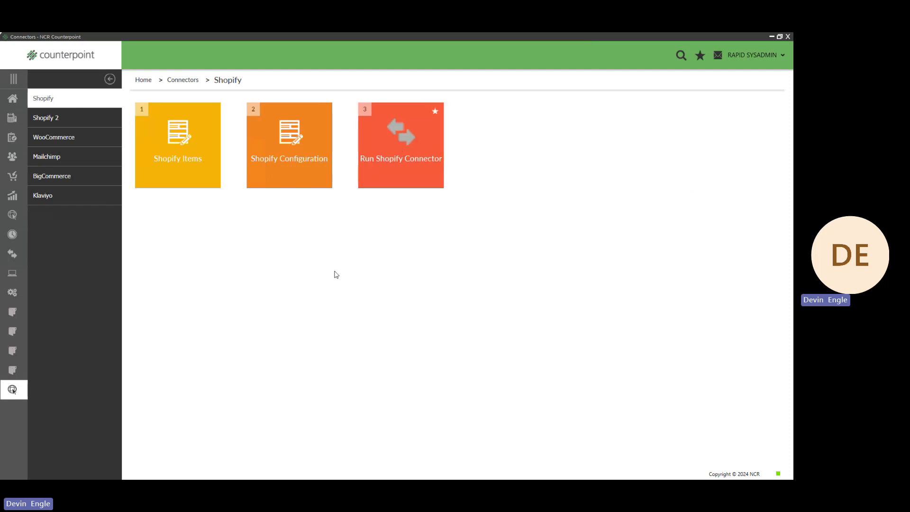
click(412, 114)
- Switch to Shopify in the browser and reload the product pages of Shopify Test Item 2 and Shopify Test Item 1
drag(3, 65, 461, 78)
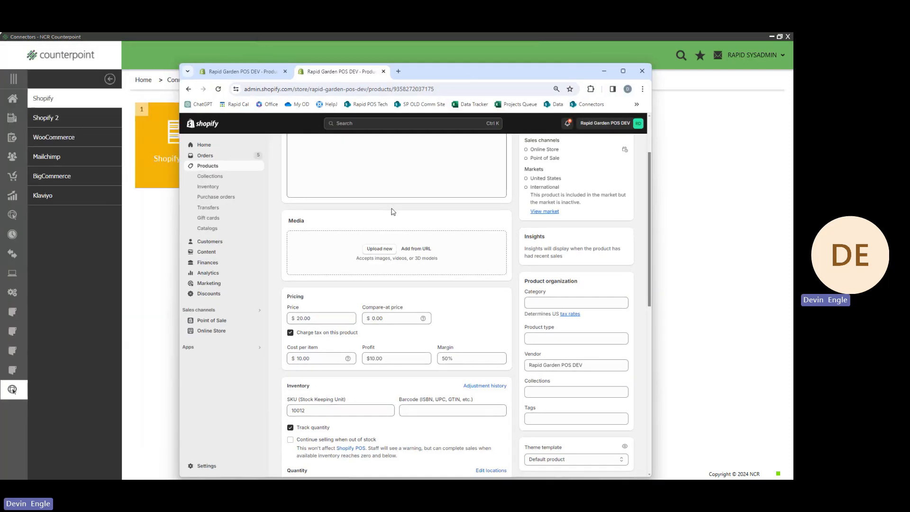
scroll(385, 214, up, 3)
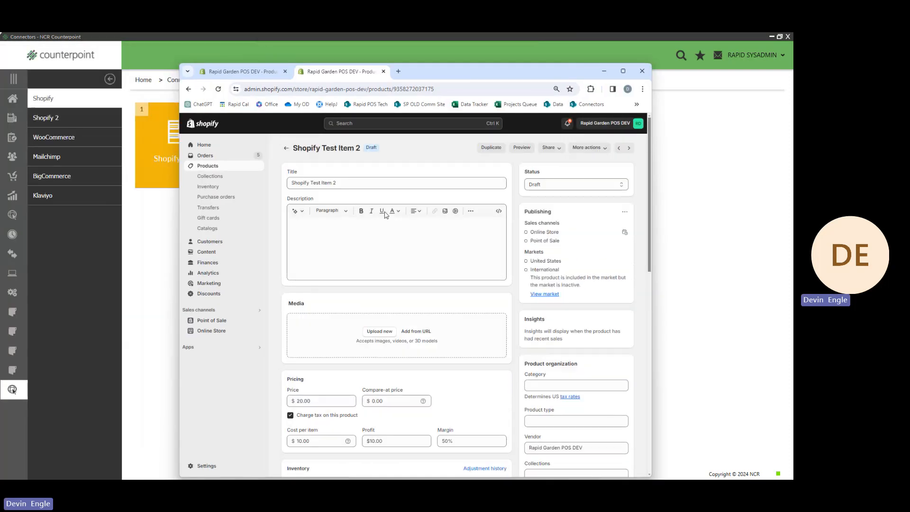
click(218, 89)
key(ctrl+shift+Tab)
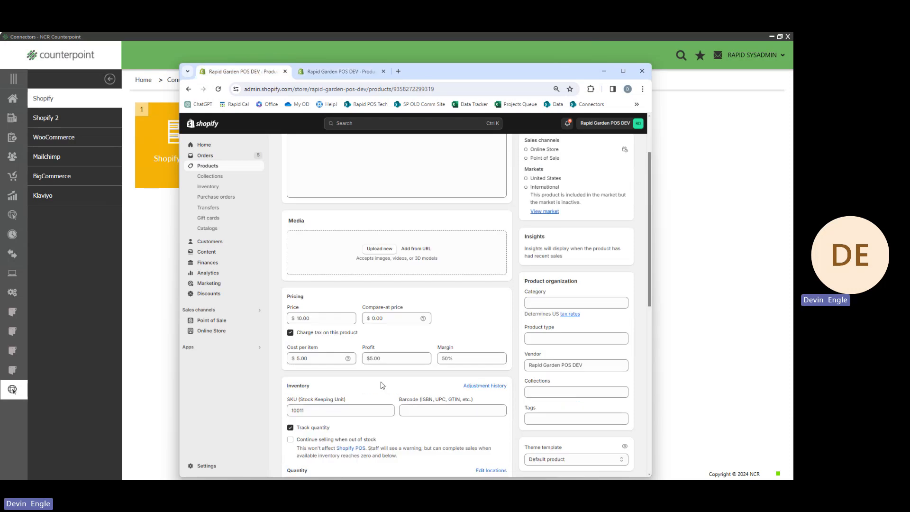
scroll(328, 322, up, 2)
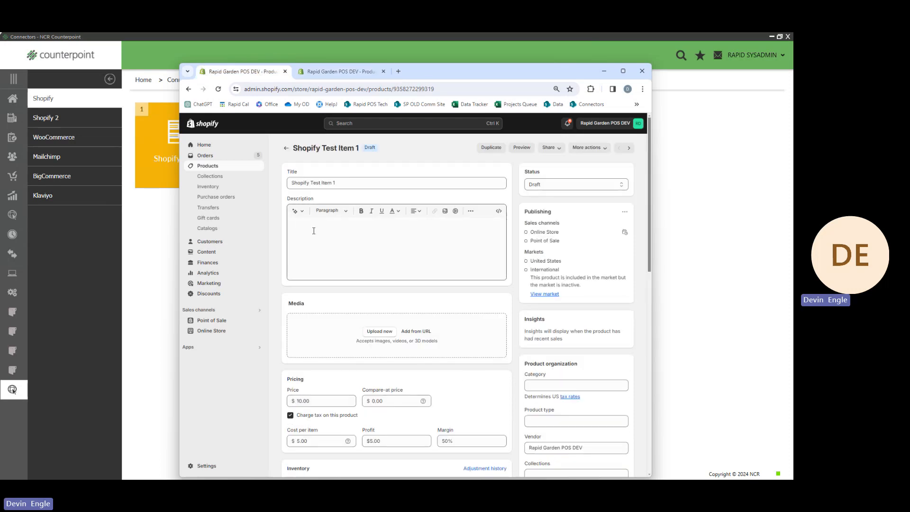
click(219, 90)
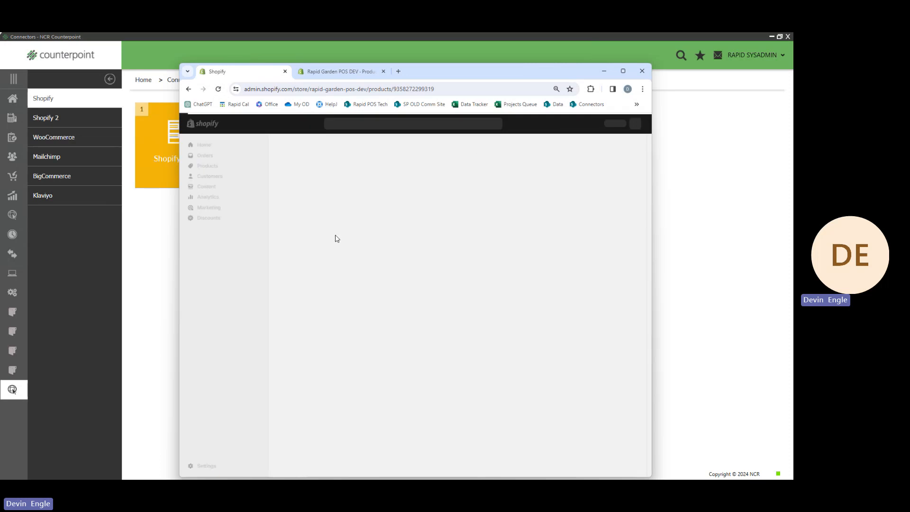